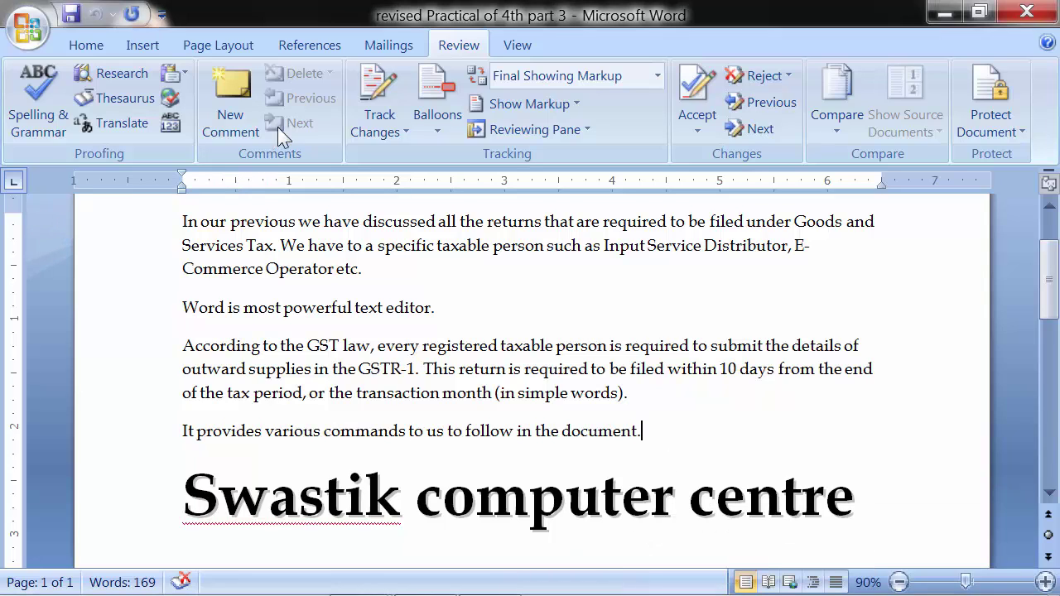
Open the Review tab's Protect Document options, after briefly selecting text in the opening paragraphs
{"action": "left_click", "coordinate": [991, 120]}
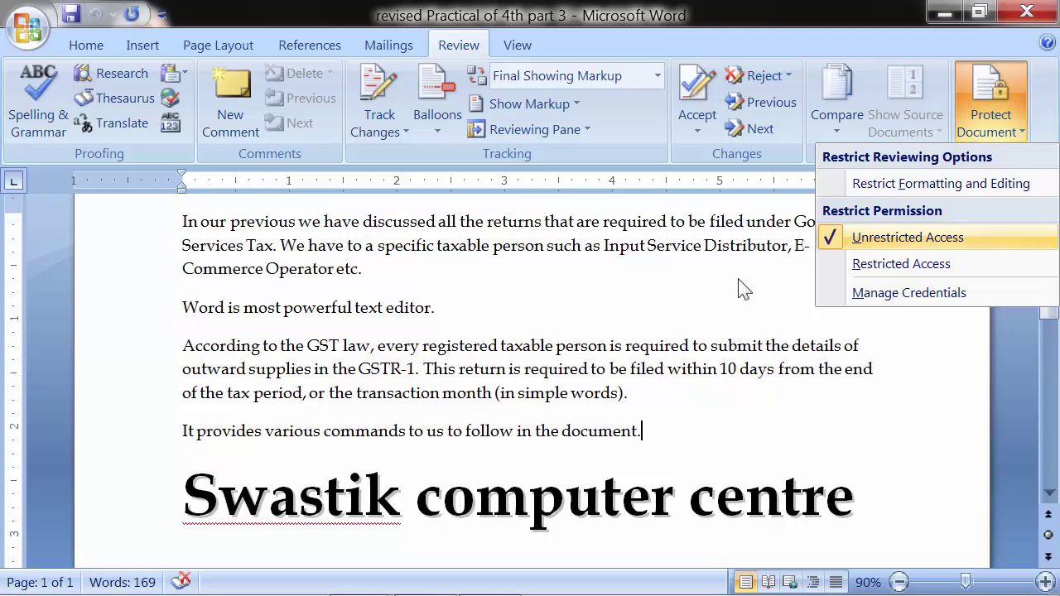
{"action": "left_click", "coordinate": [713, 290]}
{"action": "mouse_move", "coordinate": [489, 308]}
{"action": "left_mouse_down"}
{"action": "mouse_move", "coordinate": [296, 270]}
{"action": "mouse_move", "coordinate": [209, 237]}
{"action": "left_mouse_up"}
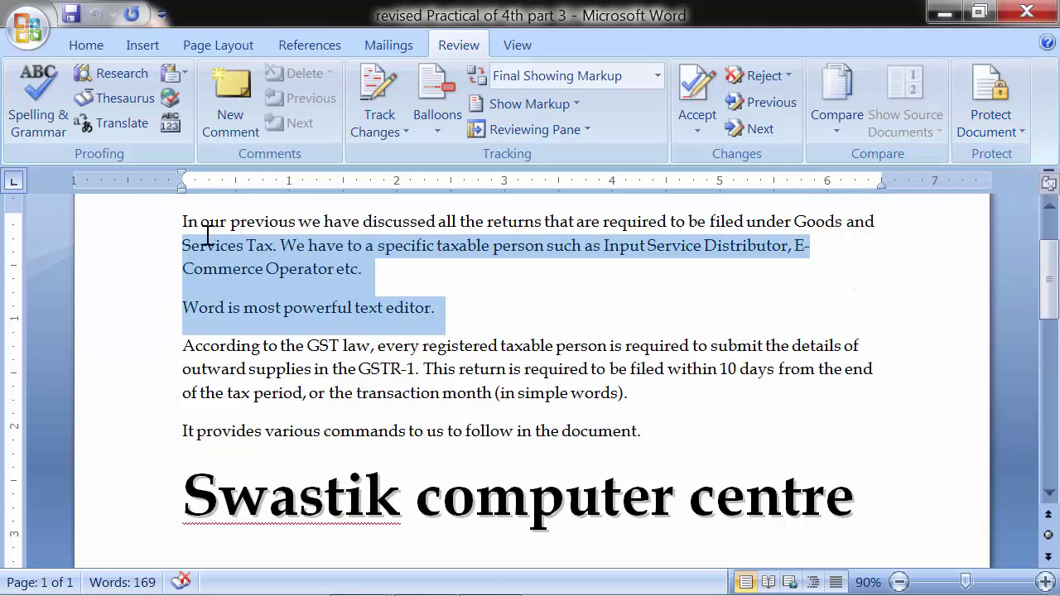
{"action": "left_click", "coordinate": [295, 349]}
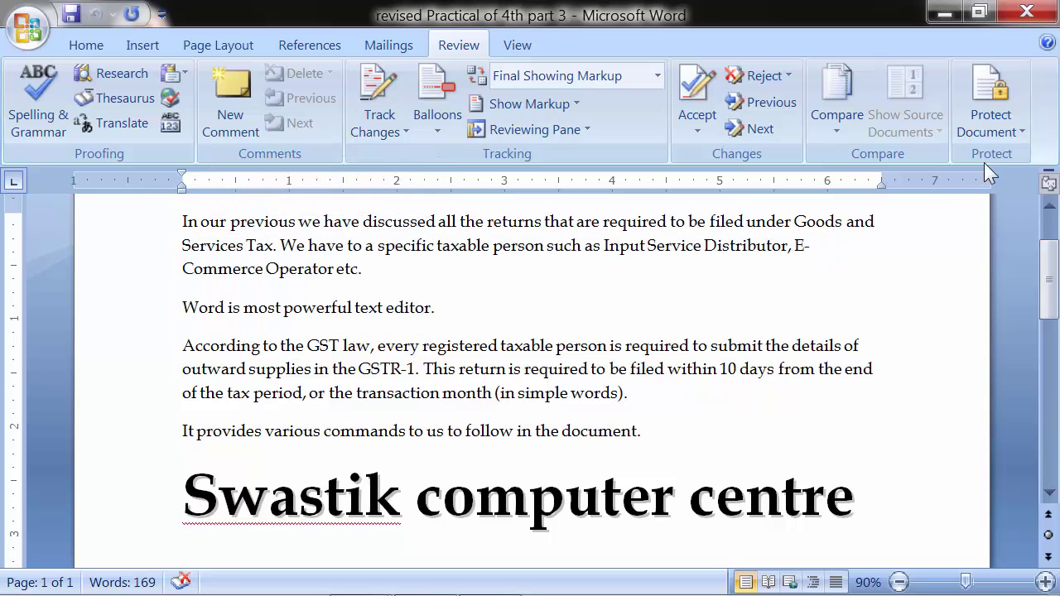
{"action": "scroll", "coordinate": [801, 282], "scroll_direction": "up", "scroll_amount": 3}
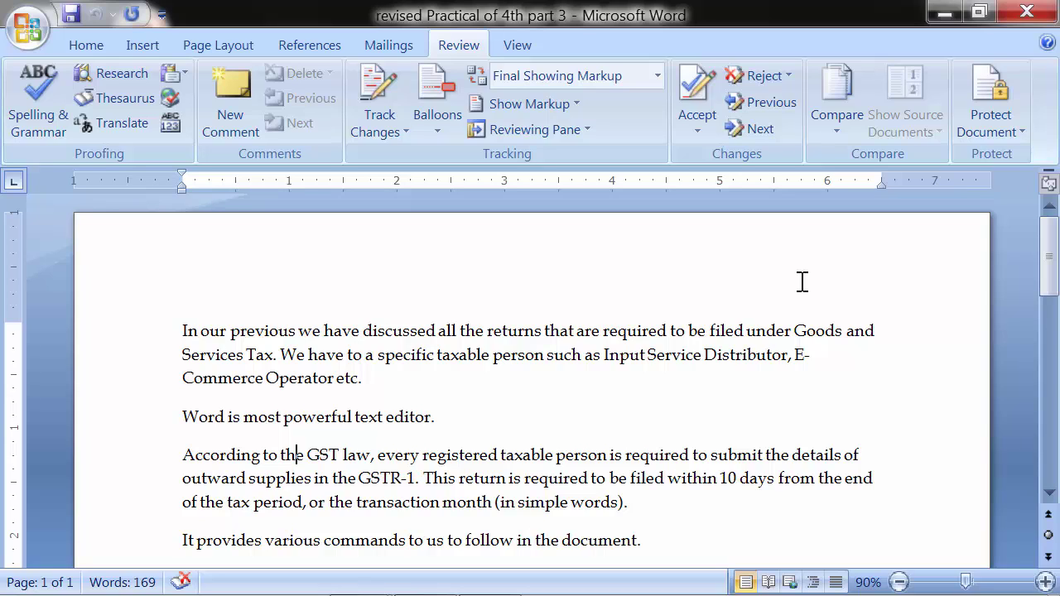
{"action": "left_click", "coordinate": [1005, 131]}
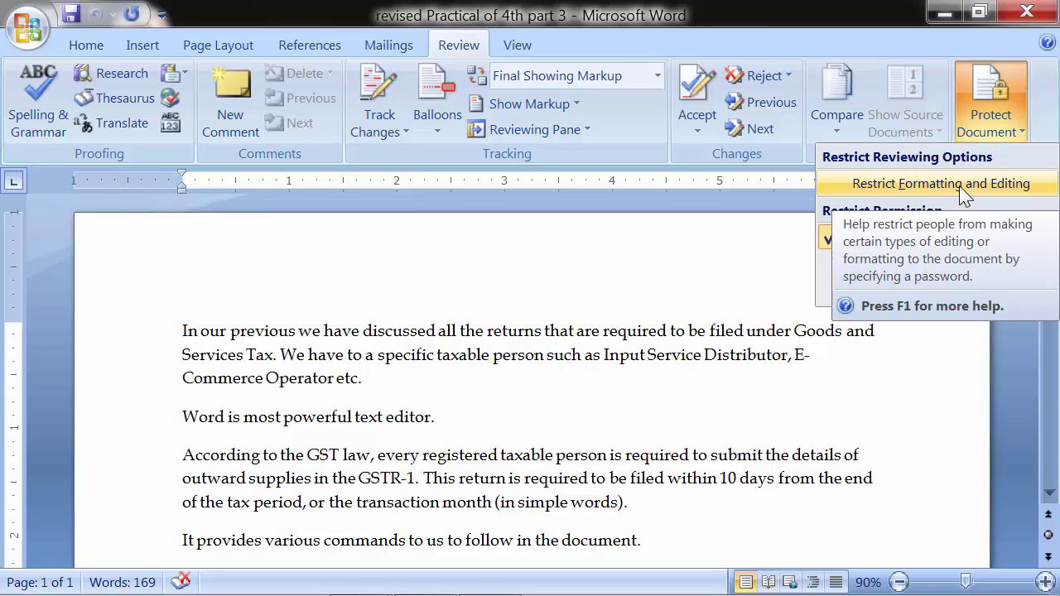
Set editing to No changes (Read only) and limit formatting to a selection of styles
{"action": "left_click", "coordinate": [1018, 184]}
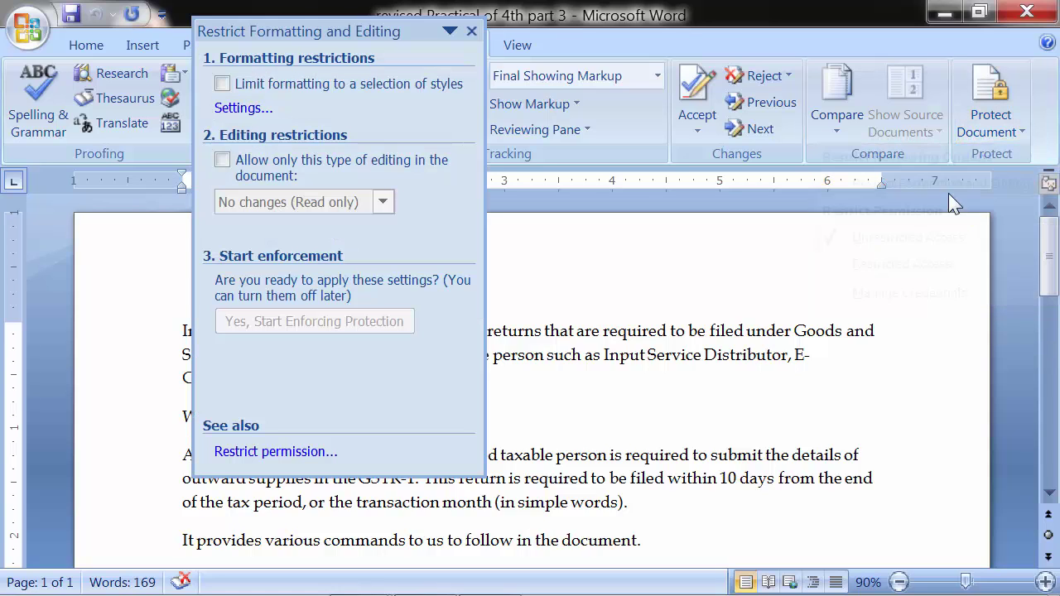
{"action": "mouse_move", "coordinate": [483, 35]}
{"action": "left_mouse_down"}
{"action": "mouse_move", "coordinate": [627, 85]}
{"action": "mouse_move", "coordinate": [561, 64]}
{"action": "left_mouse_up"}
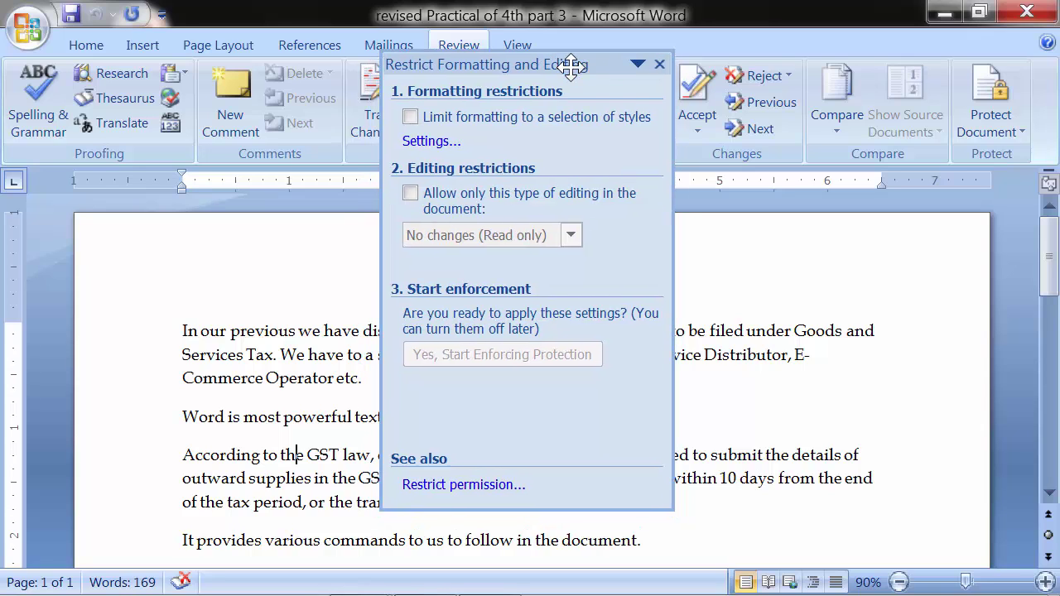
{"action": "left_click", "coordinate": [421, 198]}
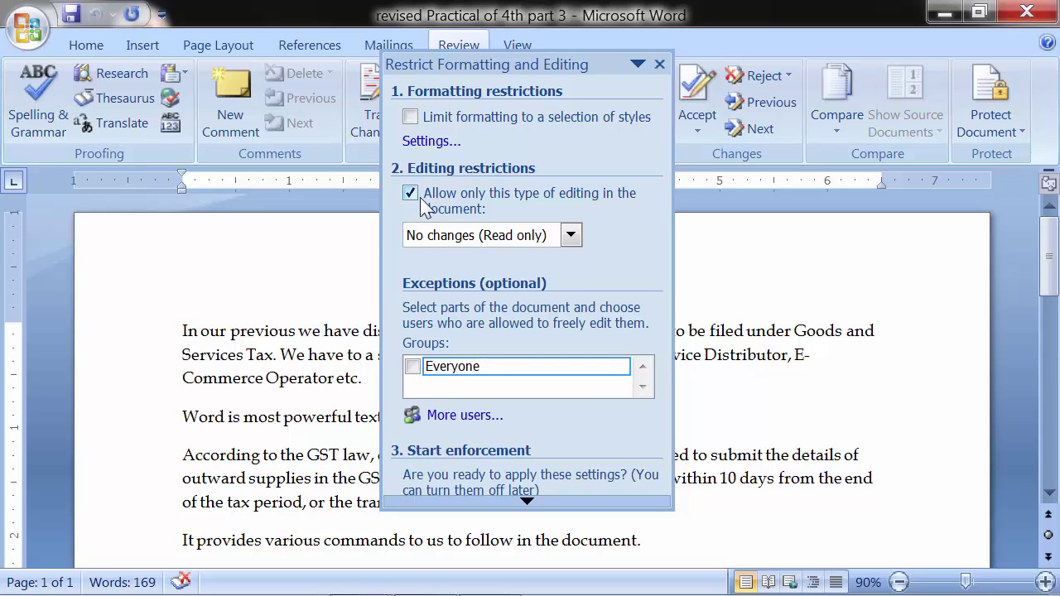
{"action": "left_click", "coordinate": [411, 117]}
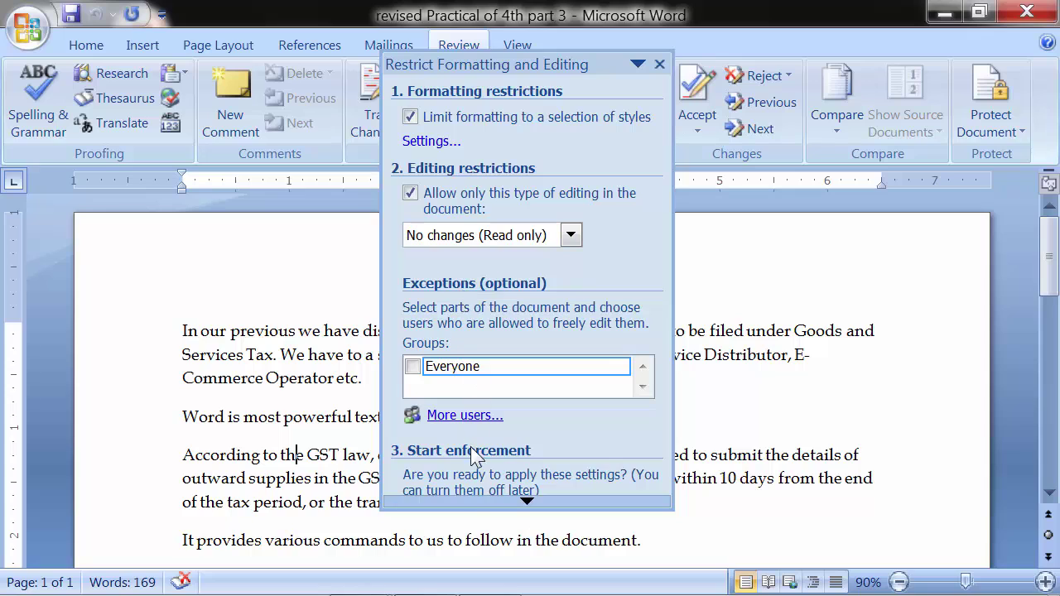
{"action": "left_click", "coordinate": [465, 502]}
{"action": "scroll", "coordinate": [463, 507], "scroll_direction": "down", "scroll_amount": 3}
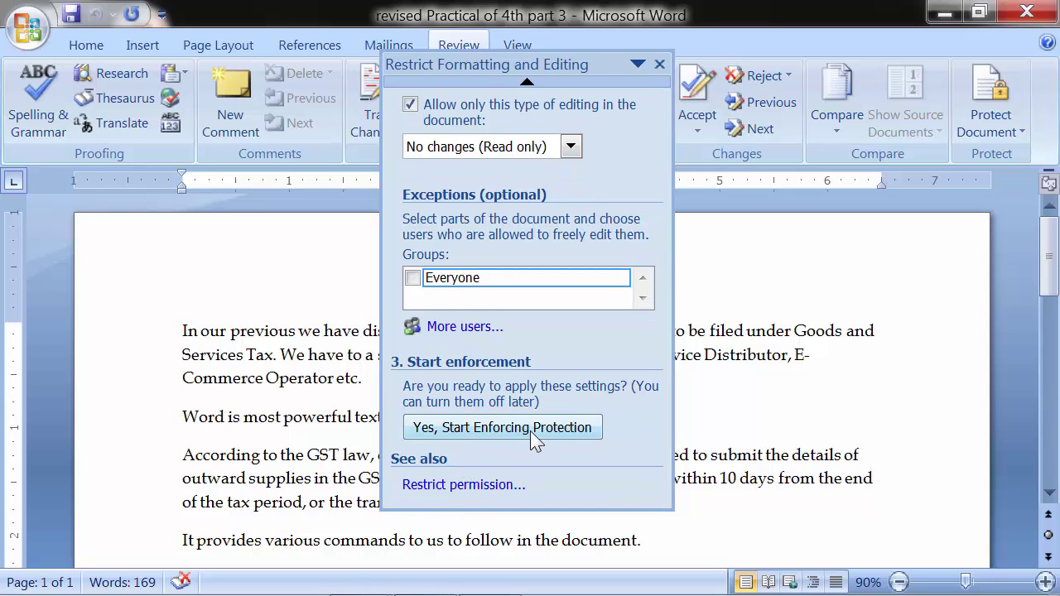
Start enforcing the read-only protection, leaving the password blank
{"action": "left_click", "coordinate": [550, 431]}
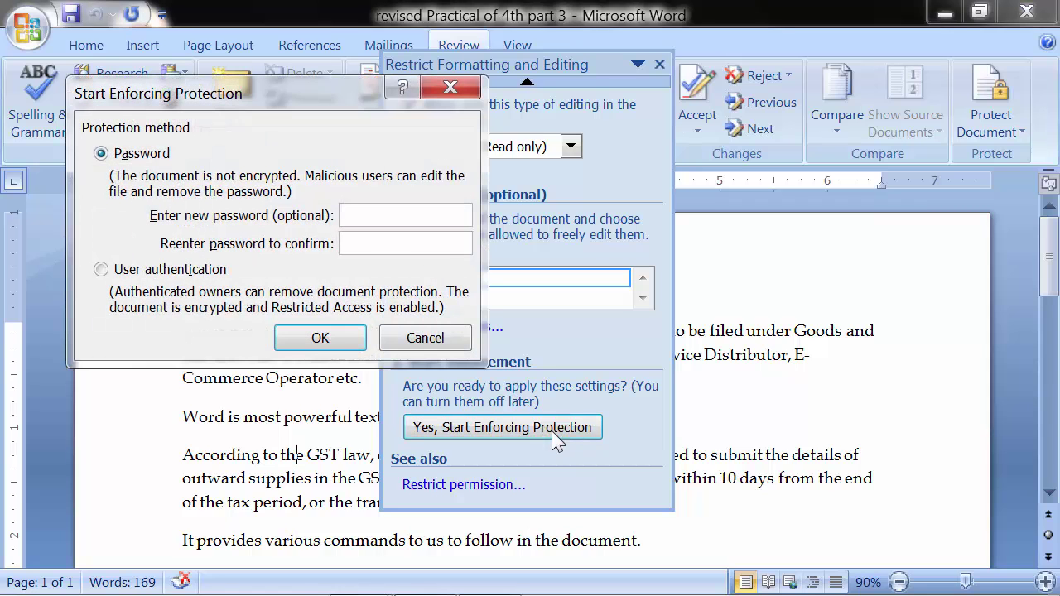
{"action": "left_click_drag", "start_coordinate": [325, 92], "coordinate": [546, 105]}
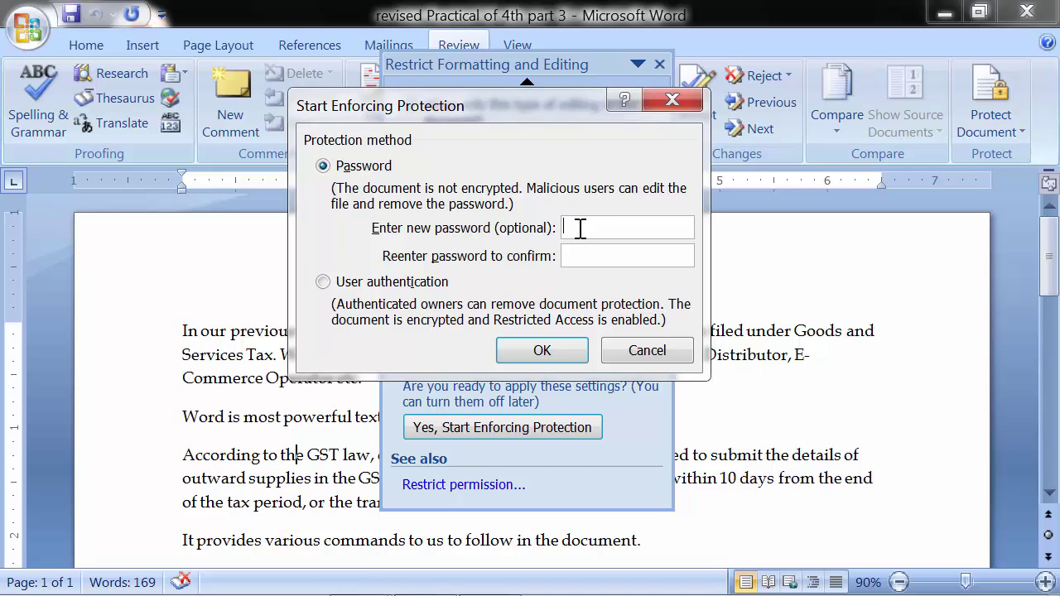
{"action": "left_click", "coordinate": [534, 356]}
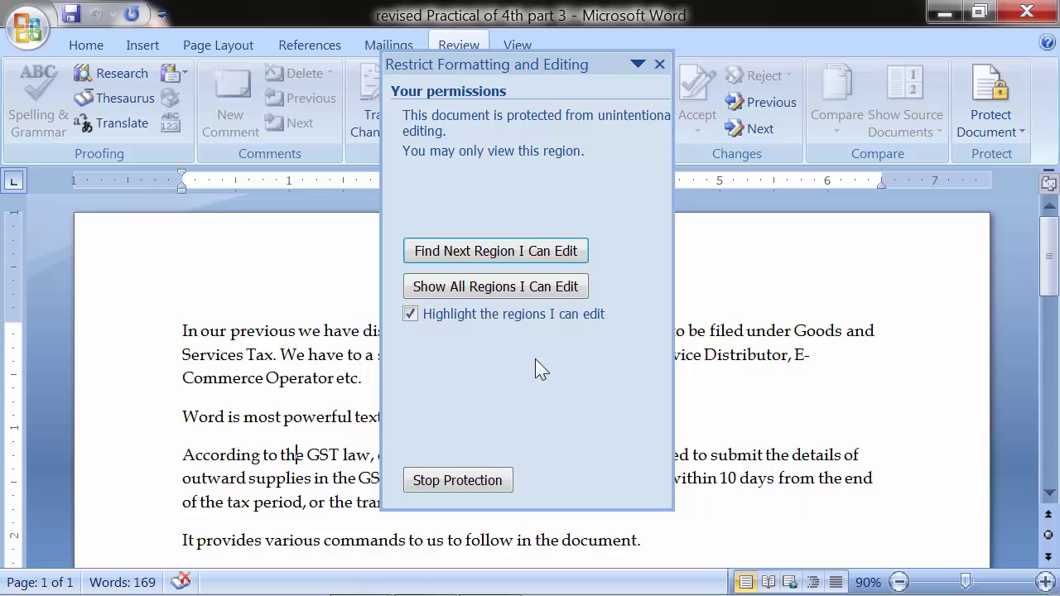
{"action": "left_click", "coordinate": [659, 65]}
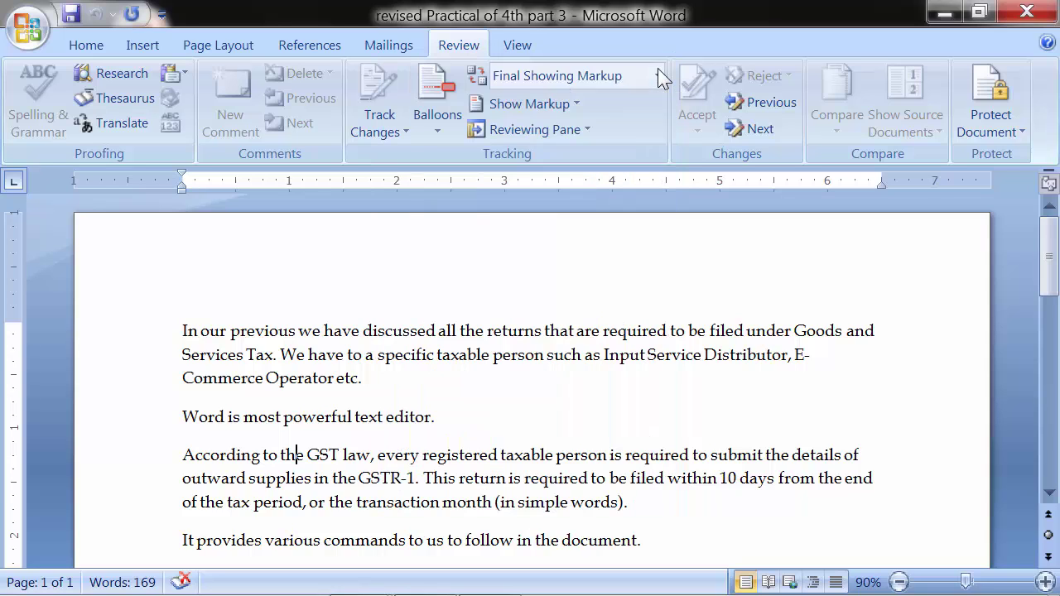
{"action": "left_click", "coordinate": [398, 377]}
{"action": "key", "text": "Return"}
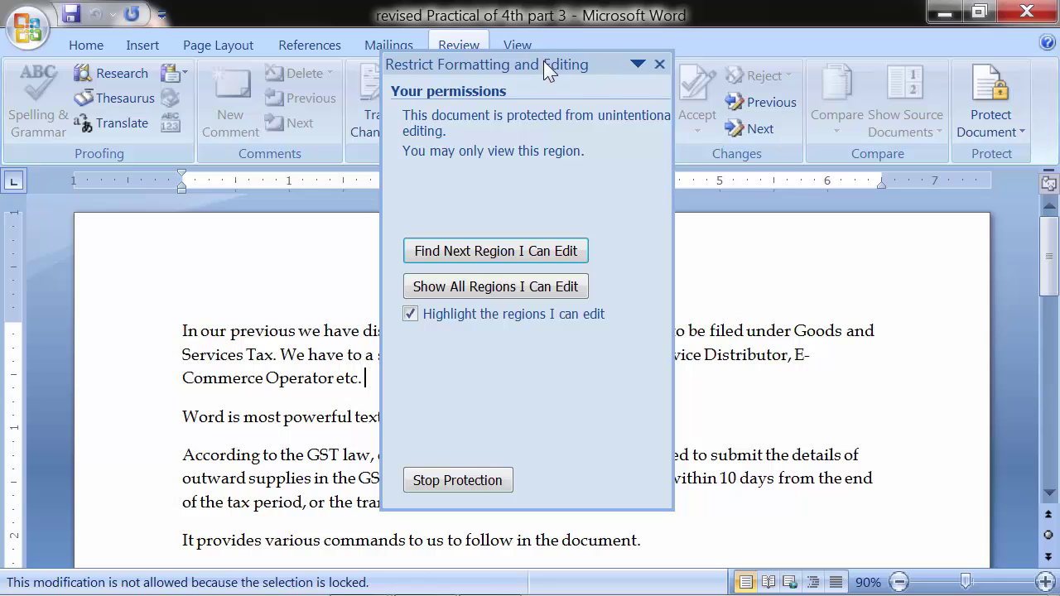
{"action": "left_click_drag", "start_coordinate": [543, 60], "coordinate": [522, 85]}
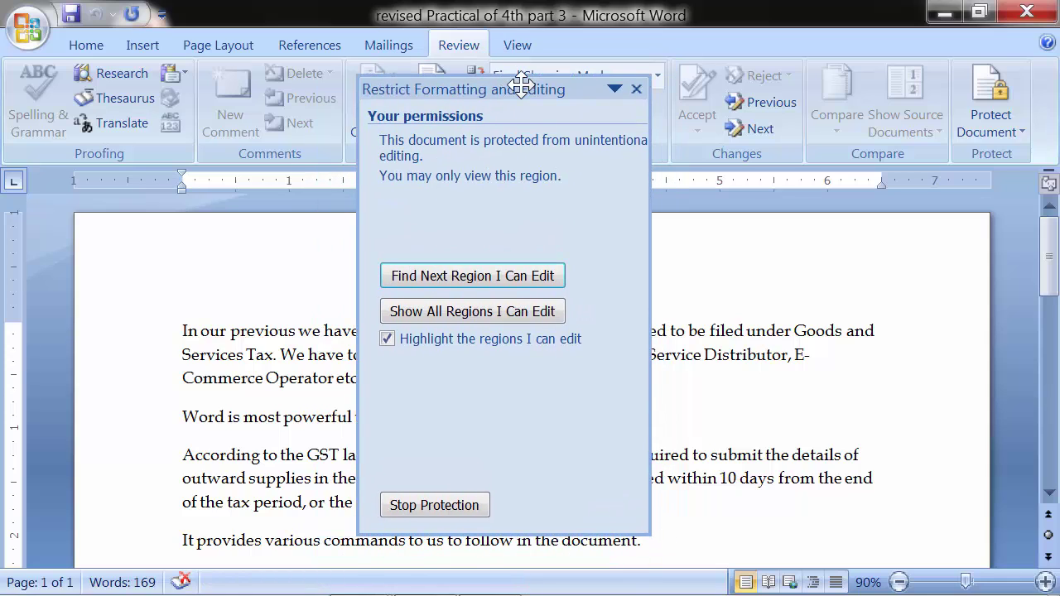
{"action": "left_click", "coordinate": [637, 88]}
{"action": "key", "text": "Return"}
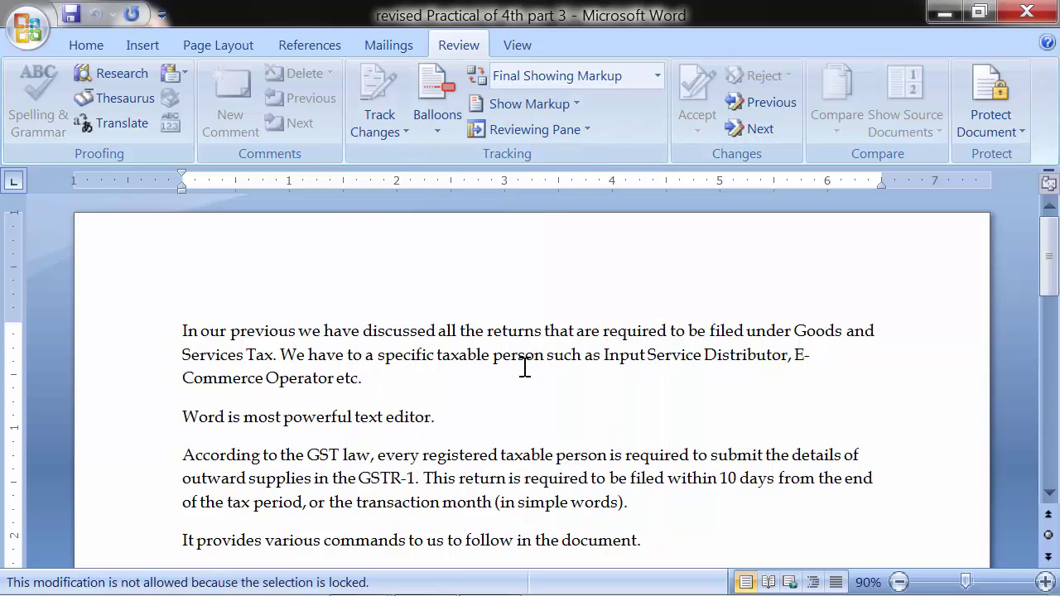
{"action": "left_click", "coordinate": [451, 410]}
{"action": "key", "text": "Return"}
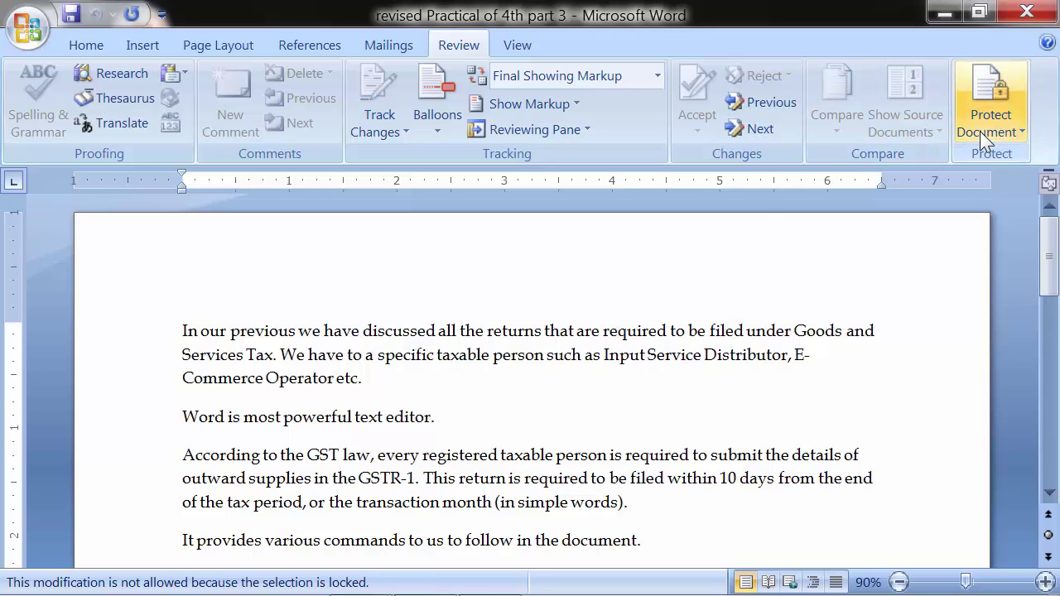
{"action": "left_click_drag", "start_coordinate": [182, 331], "coordinate": [444, 418]}
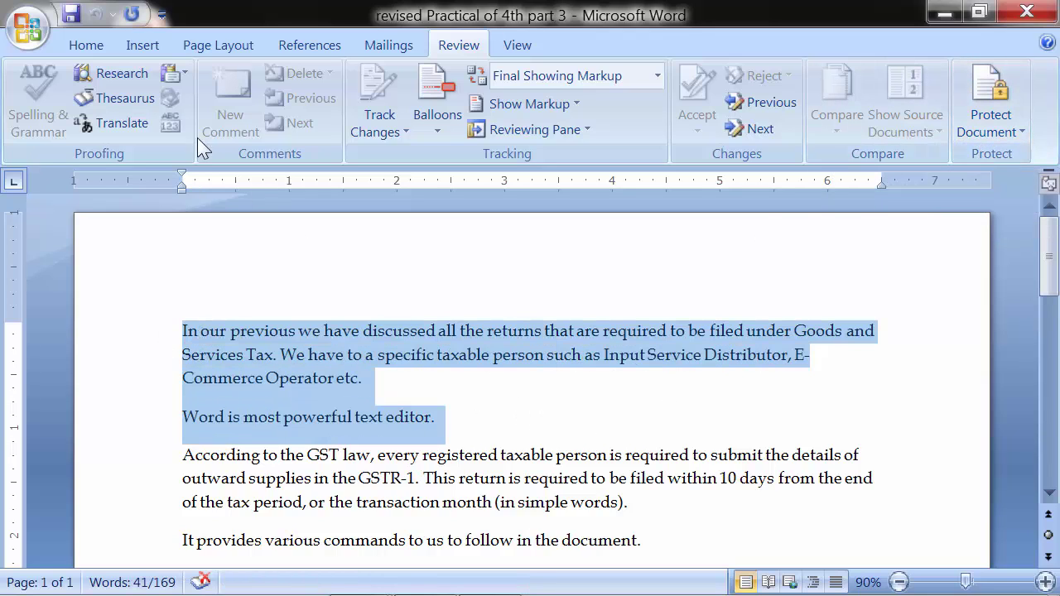
{"action": "left_click", "coordinate": [108, 51]}
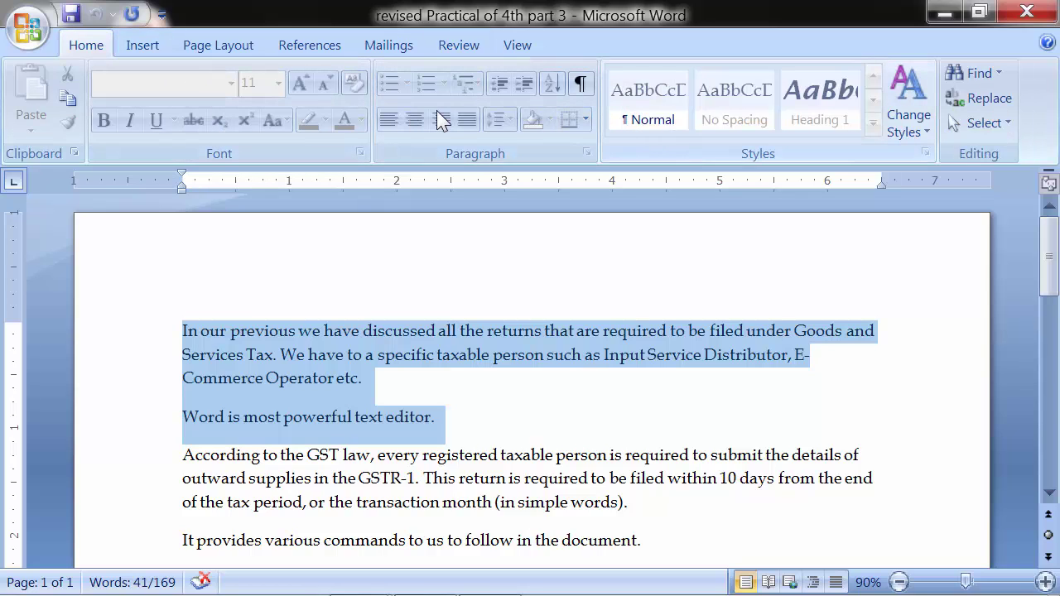
{"action": "left_click", "coordinate": [359, 404]}
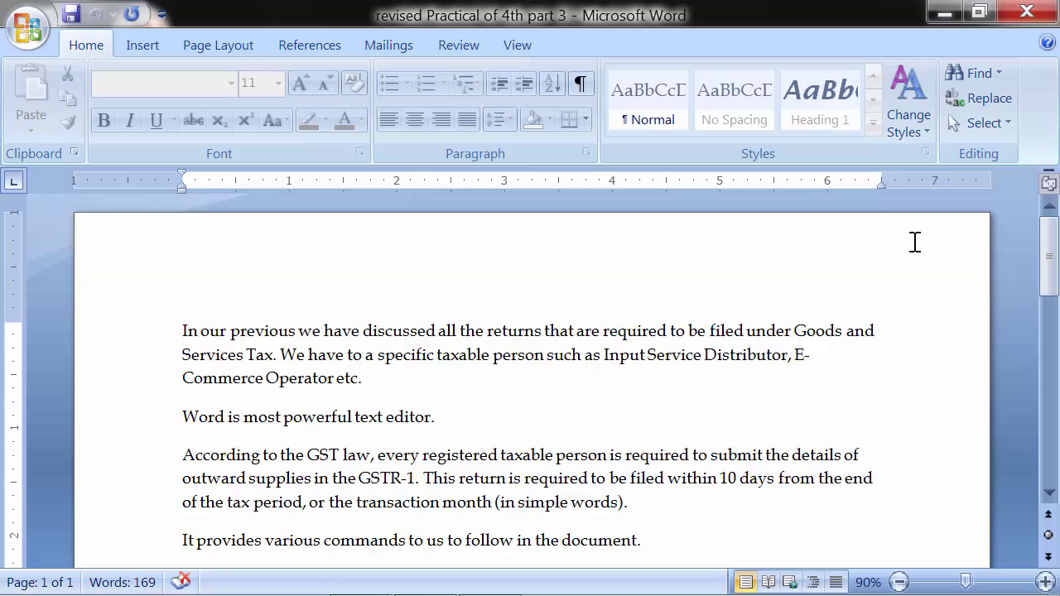
{"action": "left_click", "coordinate": [436, 45]}
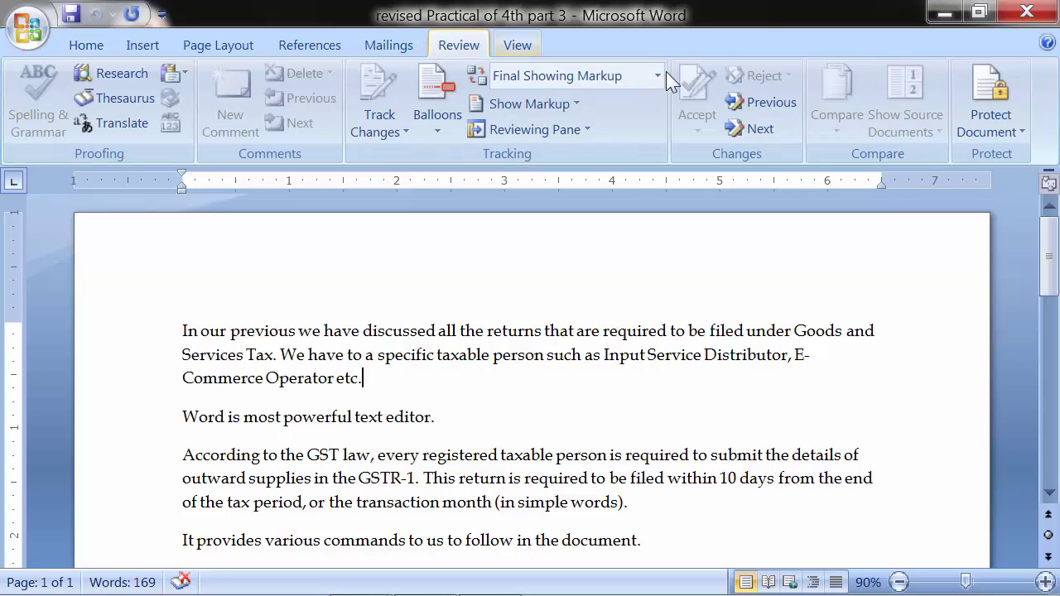
Stop the document protection from Restrict Formatting and Editing and close the pane
{"action": "left_click", "coordinate": [973, 120]}
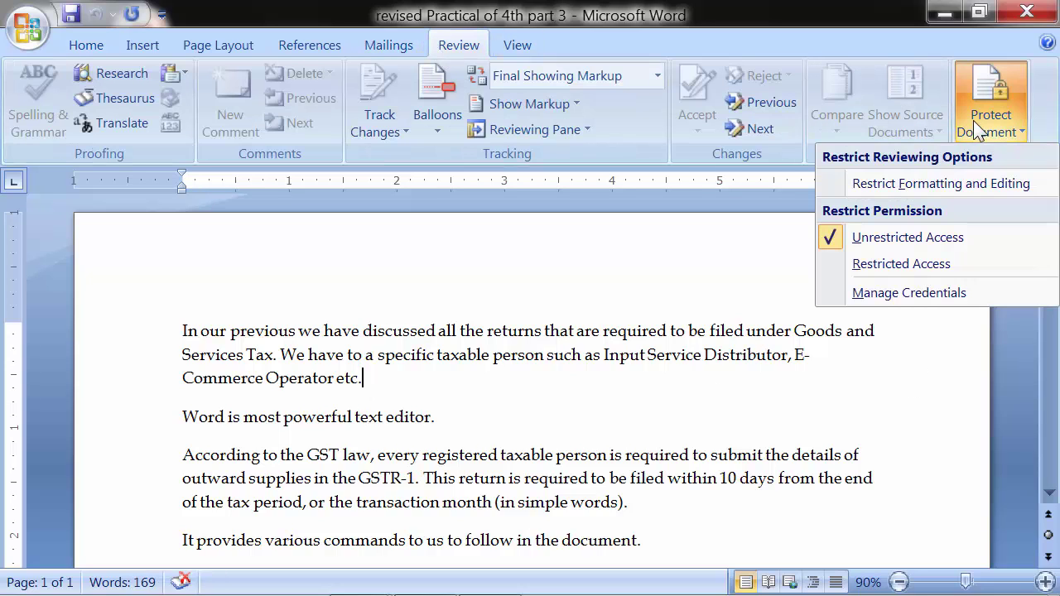
{"action": "left_click", "coordinate": [934, 184]}
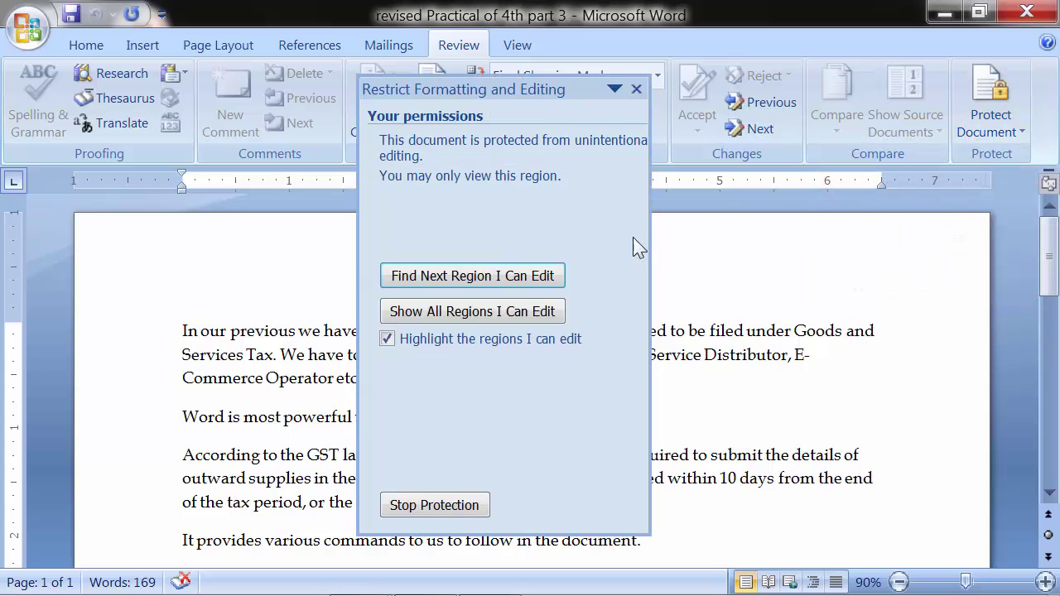
{"action": "left_click", "coordinate": [457, 512]}
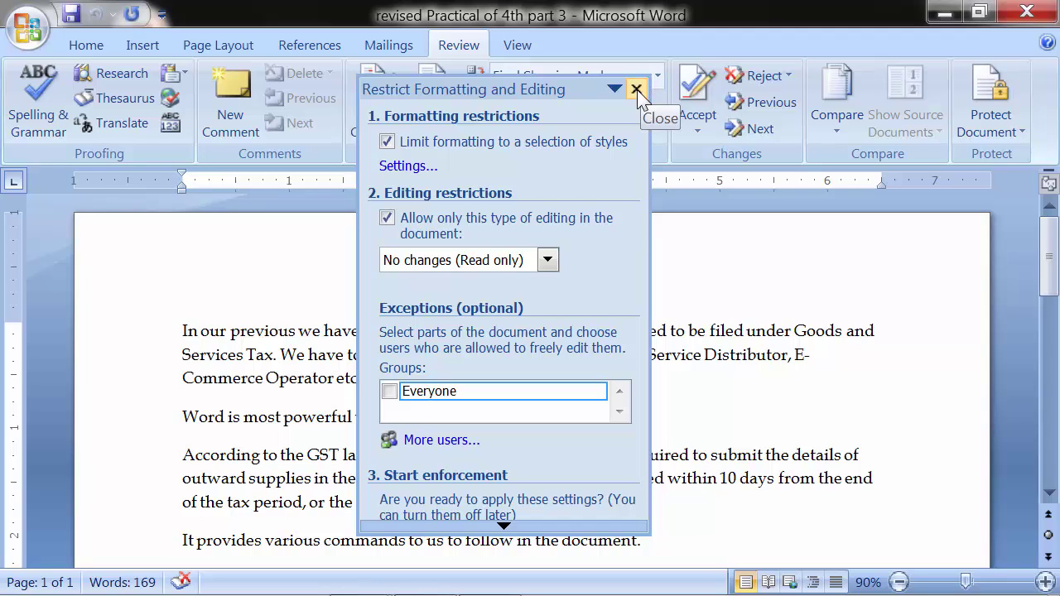
{"action": "left_click", "coordinate": [637, 89]}
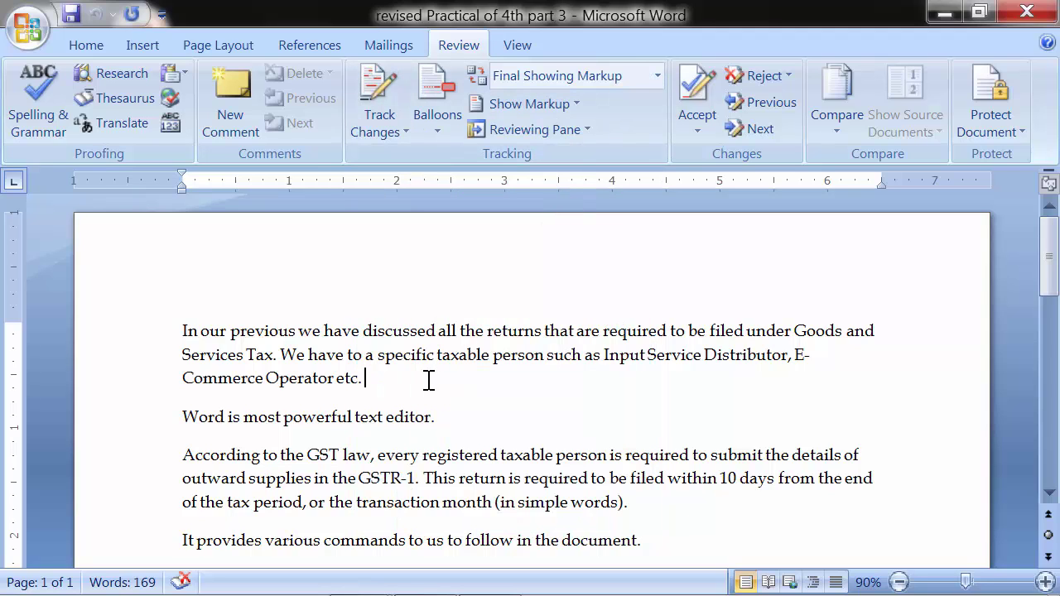
Type test text 'fgdg gdf gd df gdfg' to confirm editing works, then delete it
{"action": "type", "text": "fgdg  gdf g"}
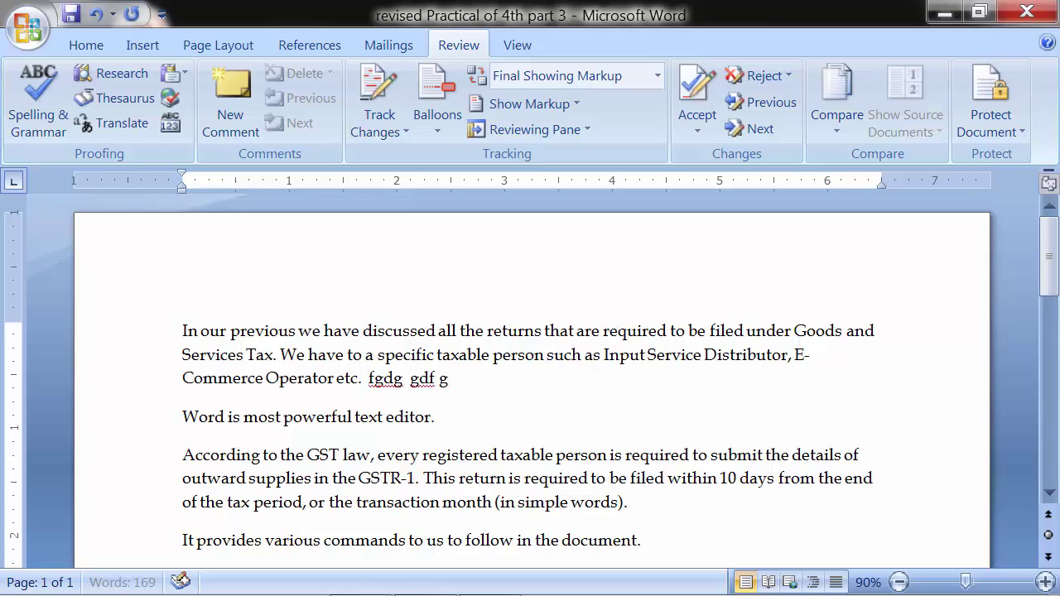
{"action": "type", "text": "d df gdfg"}
{"action": "left_click_drag", "start_coordinate": [524, 378], "coordinate": [364, 378]}
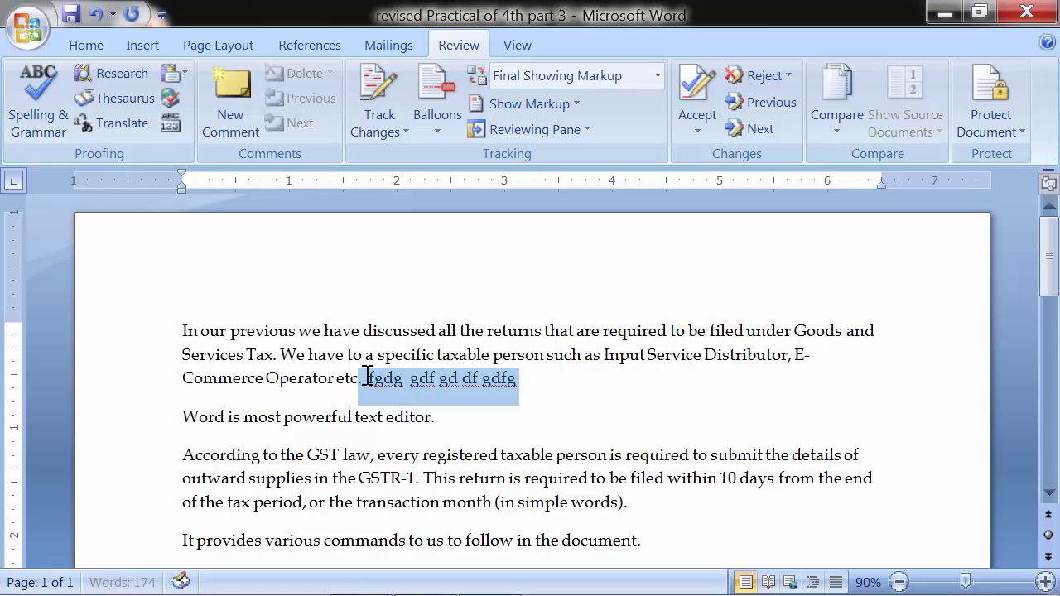
{"action": "key", "text": "BackSpace"}
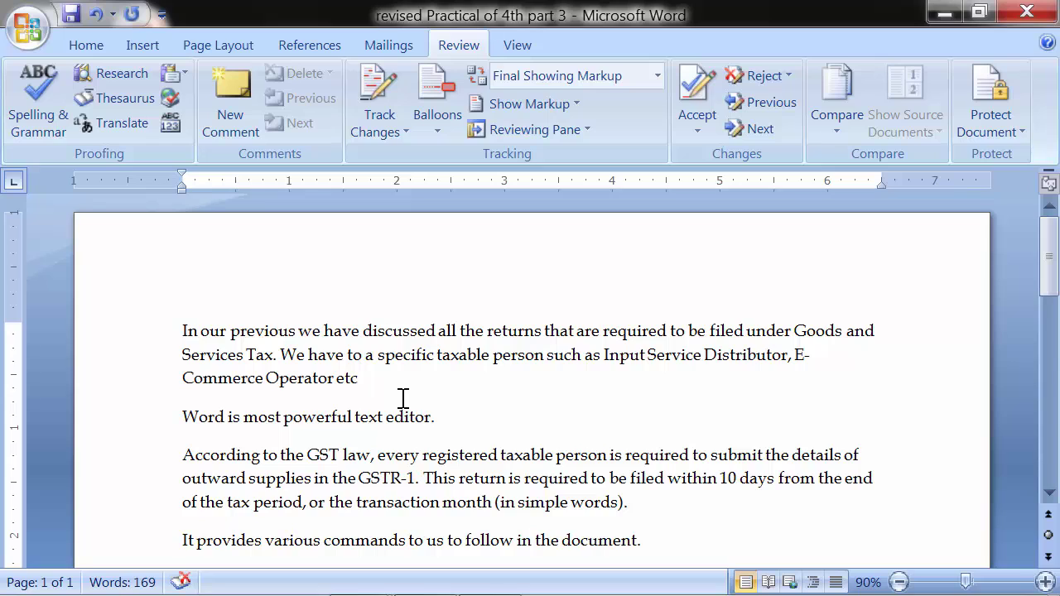
Reopen Restrict Formatting and Editing and start enforcing the read-only protection
{"action": "type", "text": "."}
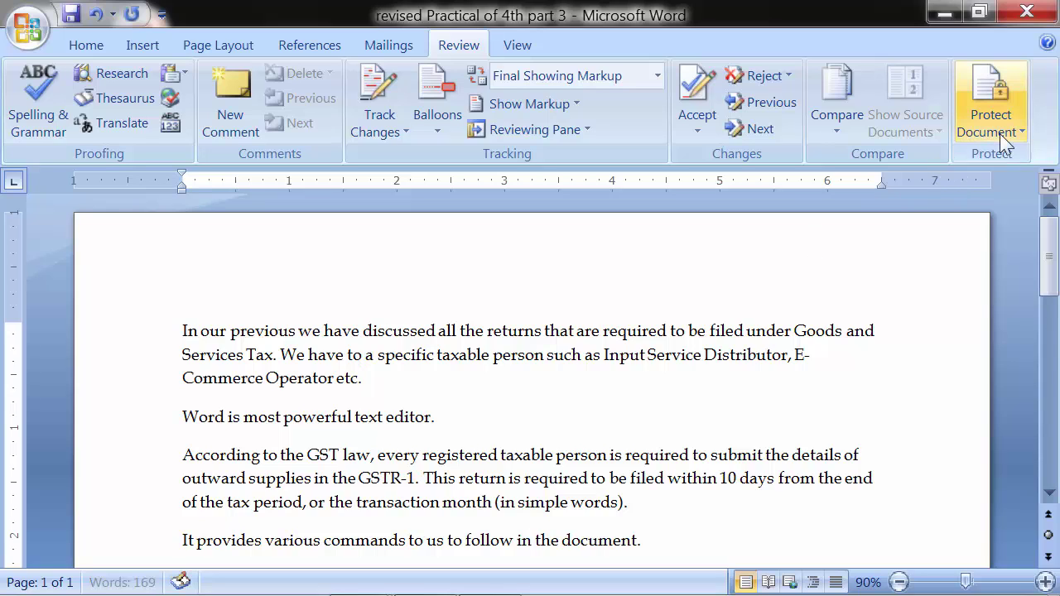
{"action": "left_click", "coordinate": [1005, 137]}
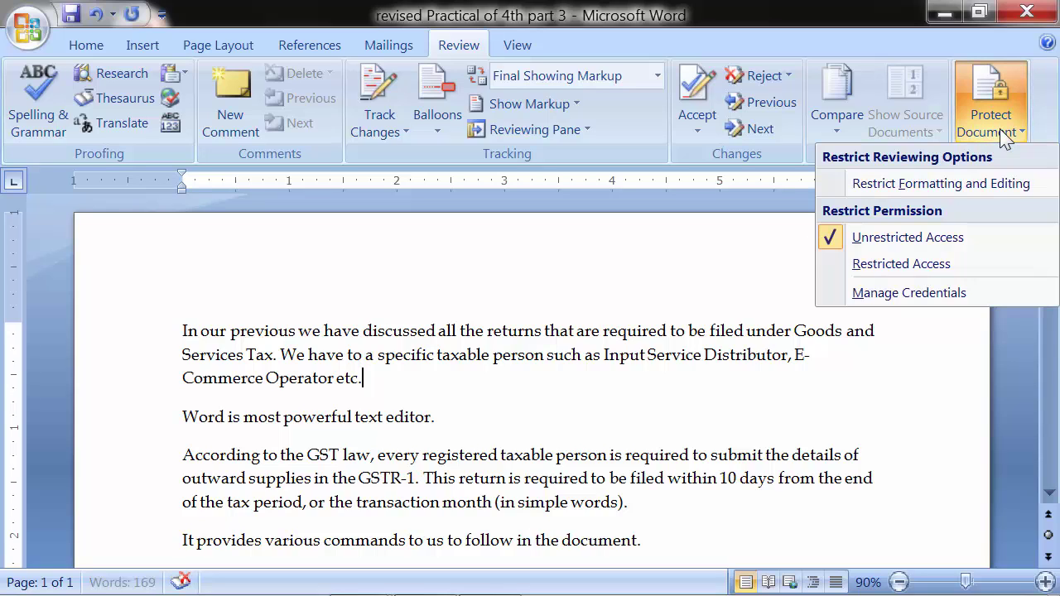
{"action": "left_click", "coordinate": [940, 184]}
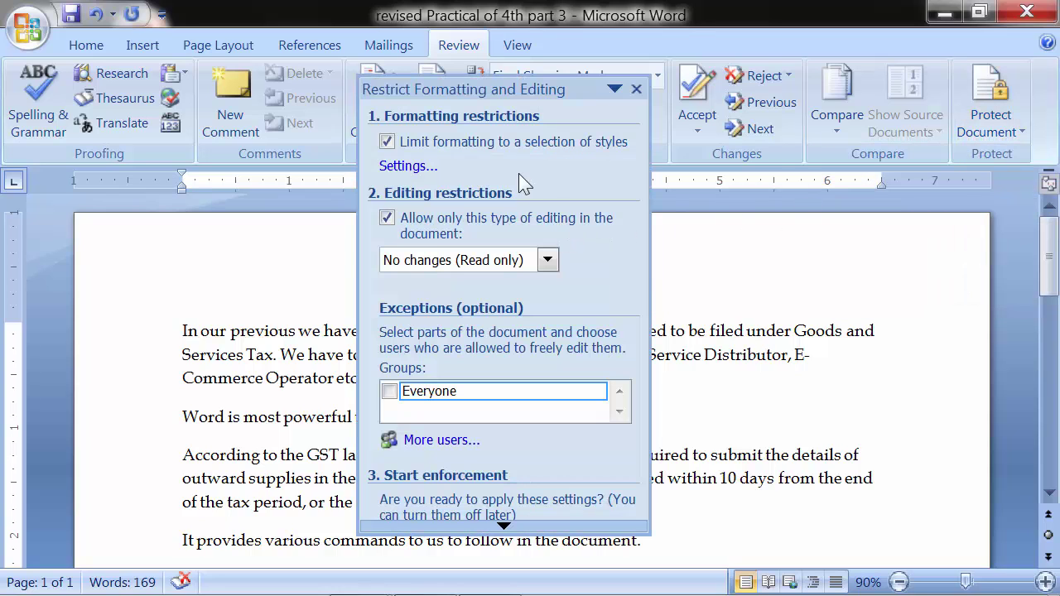
{"action": "left_click", "coordinate": [504, 525]}
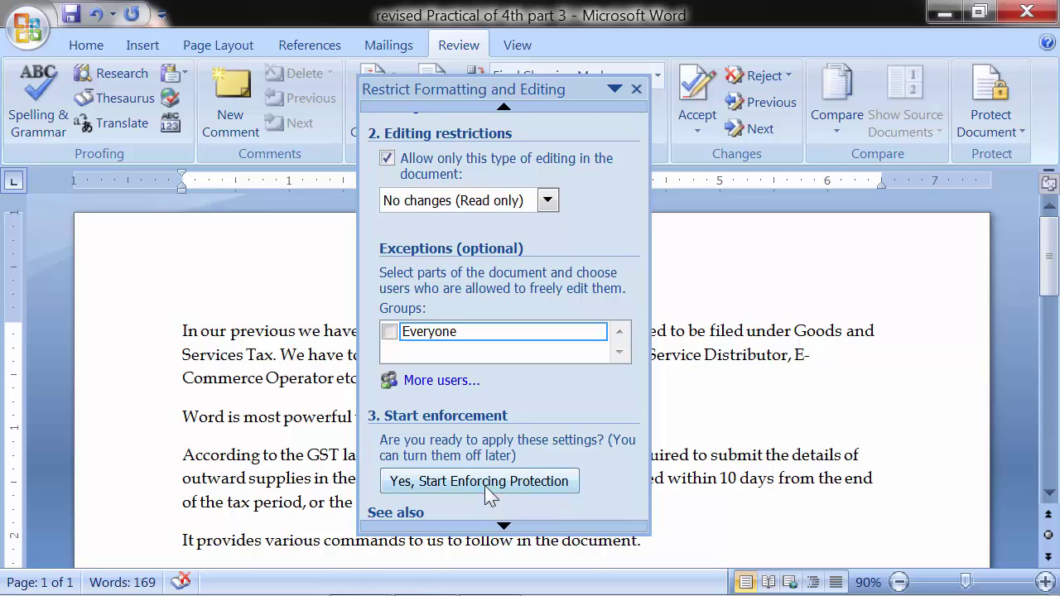
{"action": "left_click", "coordinate": [484, 482]}
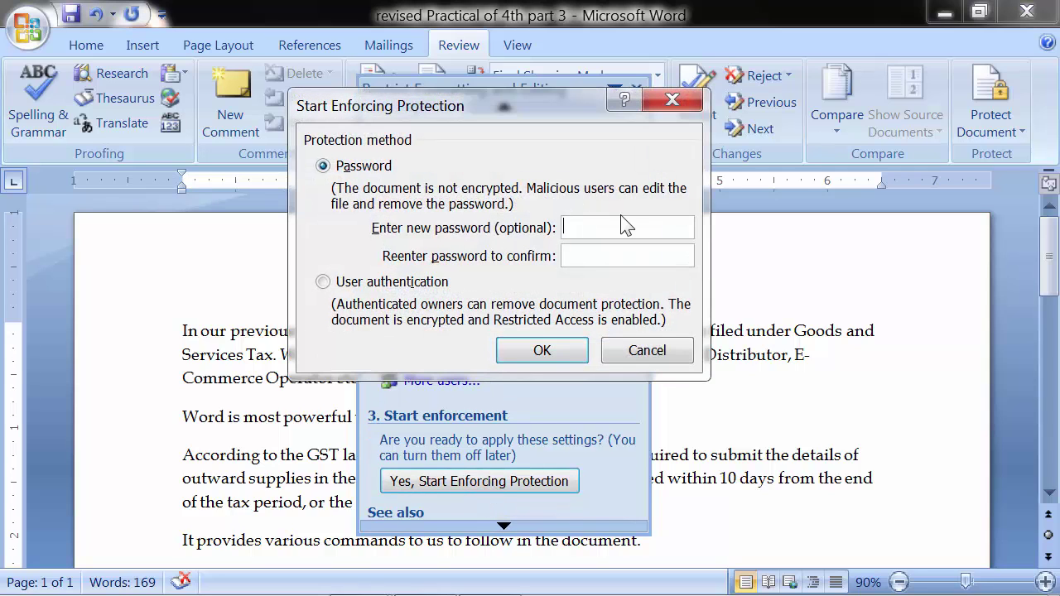
Protect it with an entered and confirmed password, close the pane, and check edits are refused
{"action": "left_click", "coordinate": [593, 259]}
{"action": "type", "text": "•"}
{"action": "left_click", "coordinate": [557, 340]}
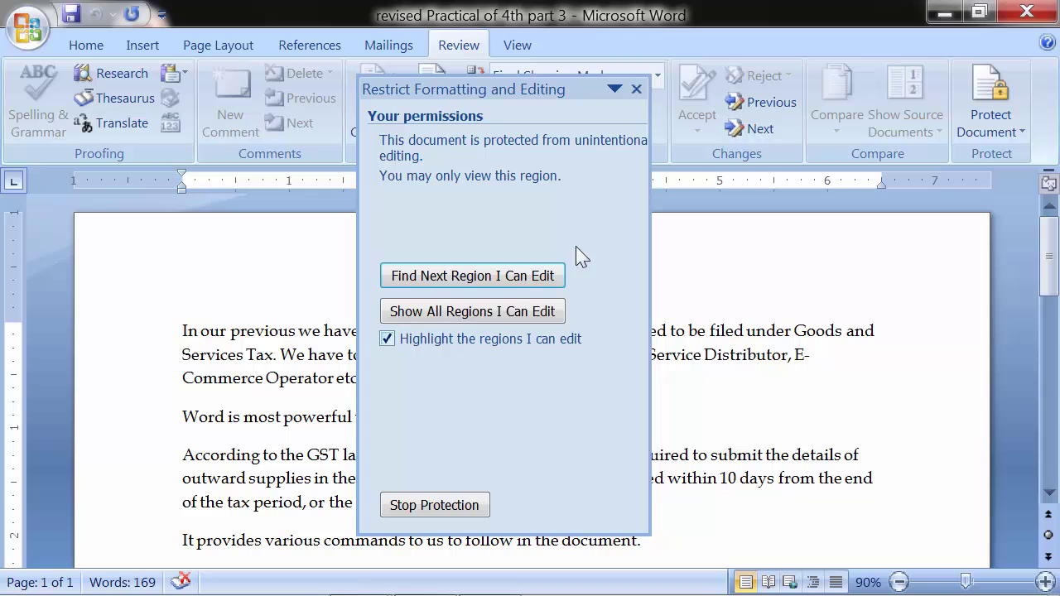
{"action": "left_click", "coordinate": [637, 89]}
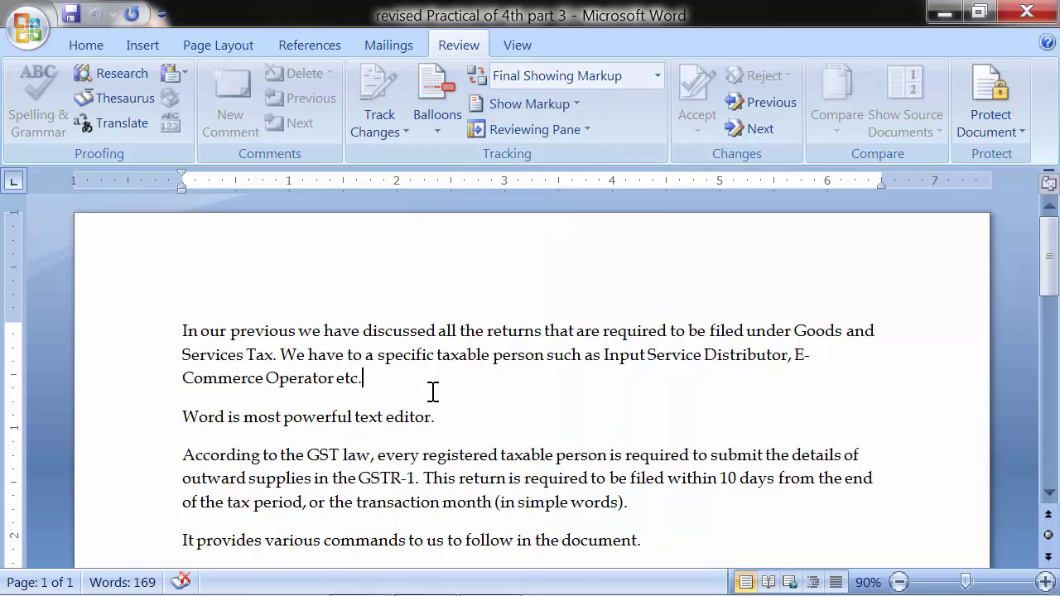
{"action": "key", "text": "BackSpace"}
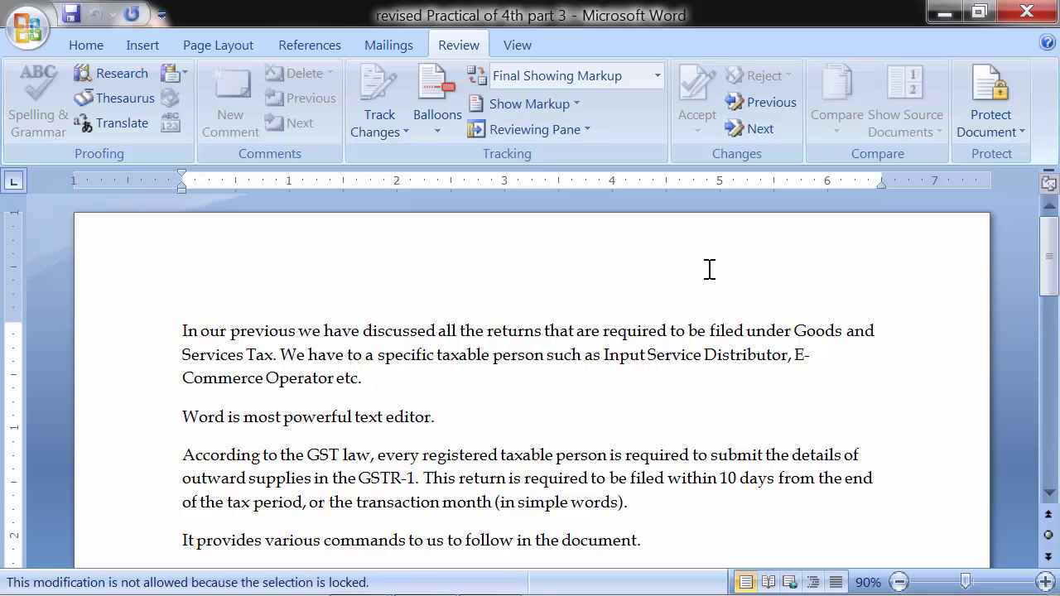
Stop the protection by entering the document's password, then close the restrictions pane
{"action": "left_click", "coordinate": [990, 129]}
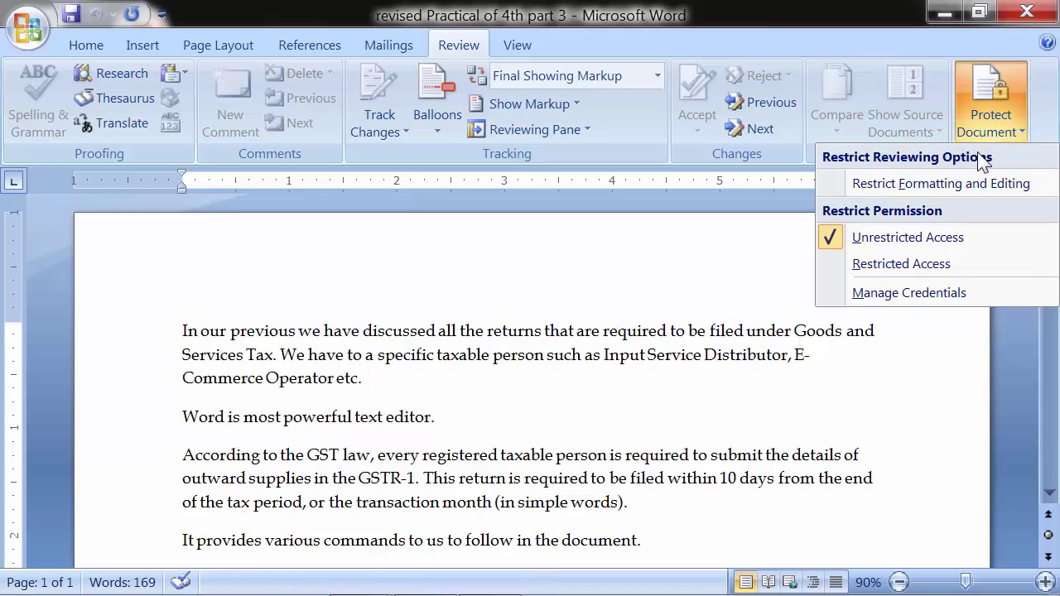
{"action": "left_click", "coordinate": [926, 187]}
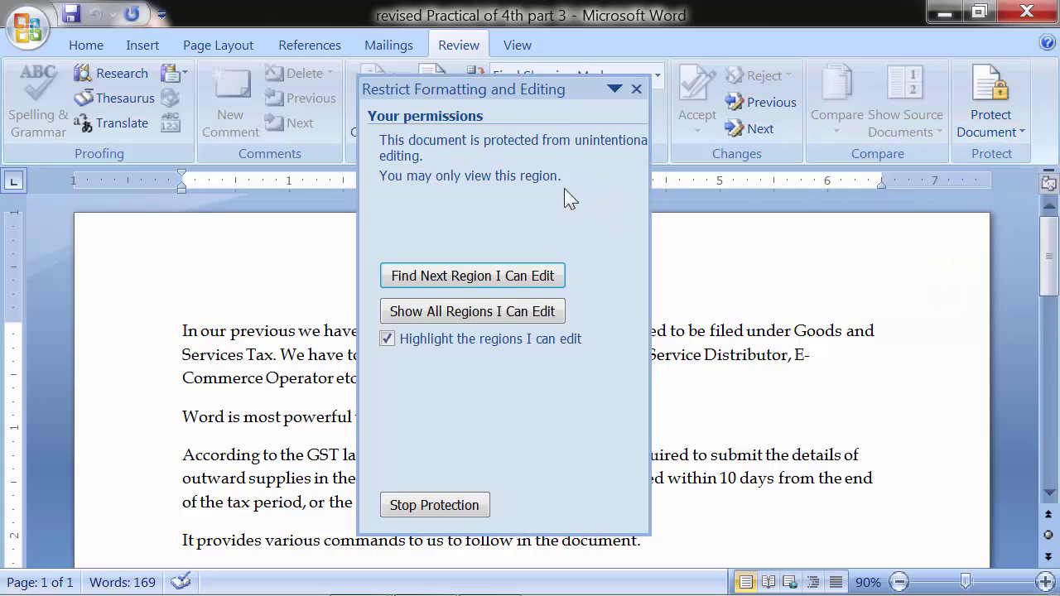
{"action": "left_click_drag", "start_coordinate": [493, 91], "coordinate": [503, 61]}
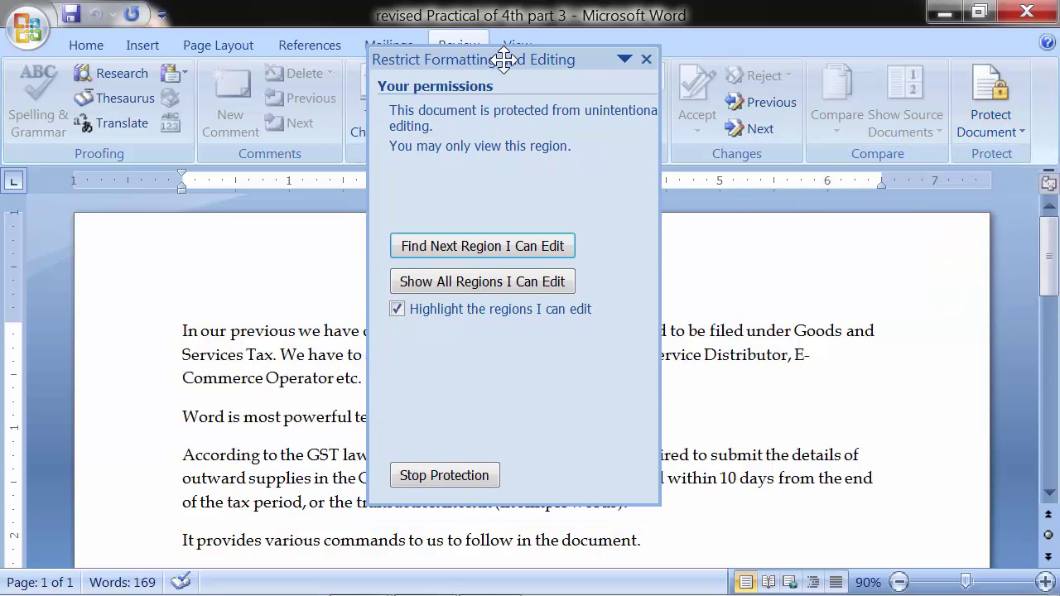
{"action": "left_click", "coordinate": [468, 481]}
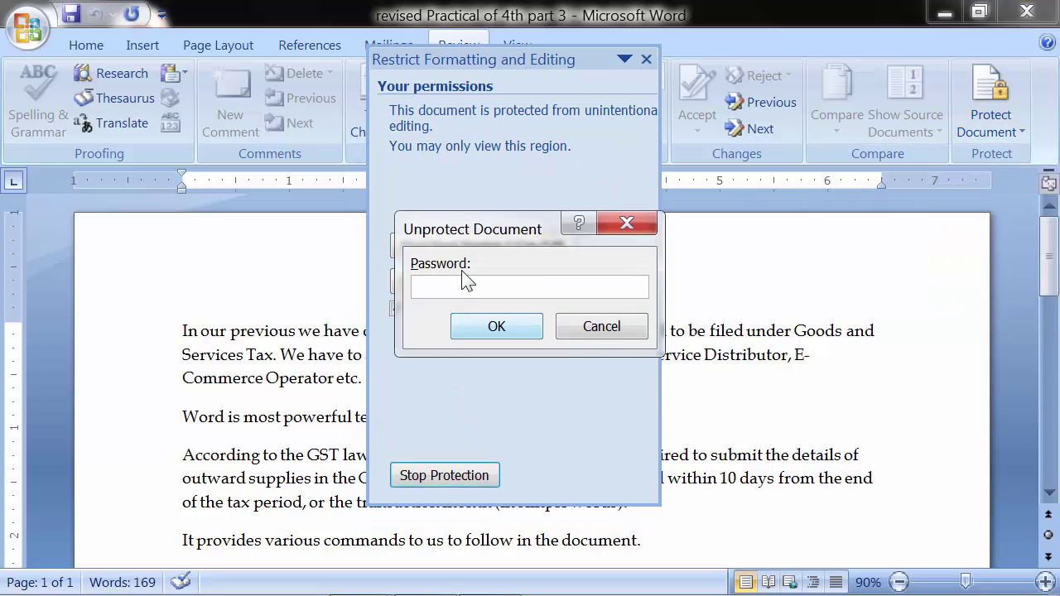
{"action": "left_click_drag", "start_coordinate": [473, 230], "coordinate": [481, 219]}
{"action": "left_click_drag", "start_coordinate": [467, 262], "coordinate": [428, 224]}
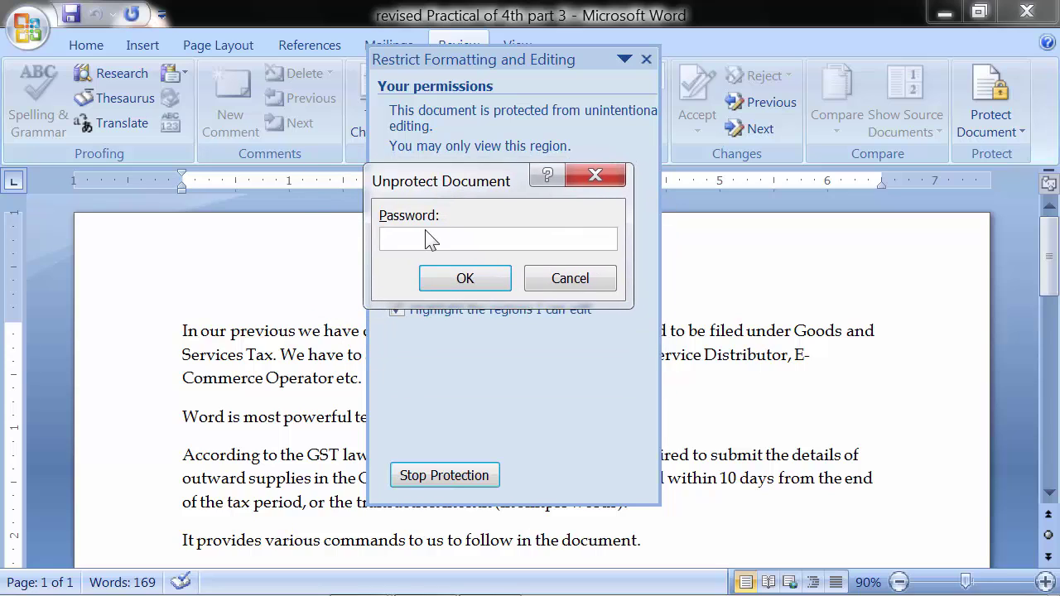
{"action": "left_click", "coordinate": [464, 280]}
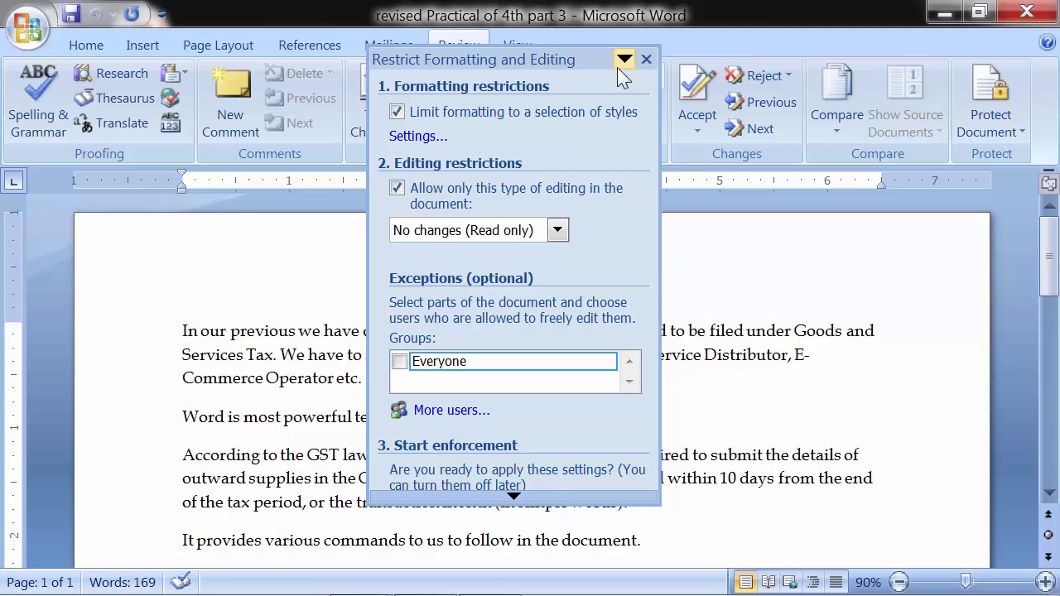
{"action": "left_click", "coordinate": [645, 60]}
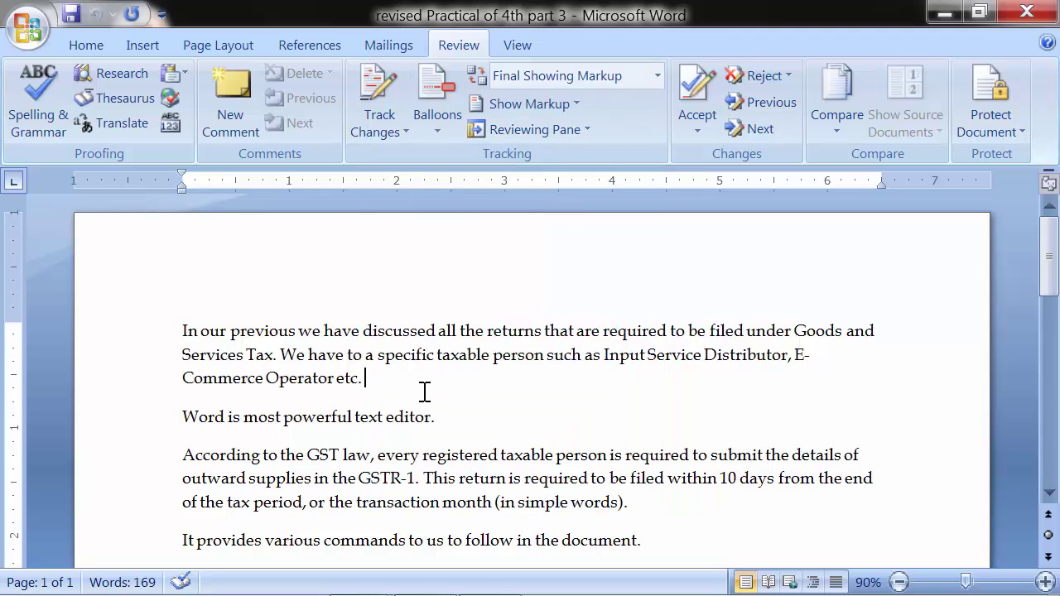